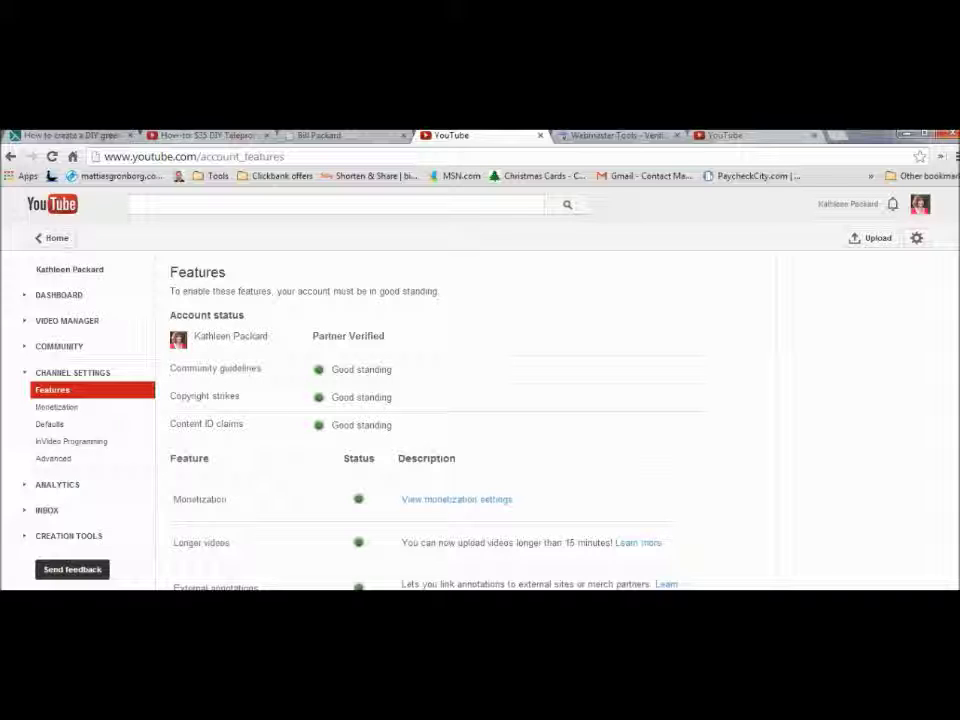
Step: Review the channel's Features, Monetization and Advanced settings, down to the Associated website section
mouse_move(230, 337)
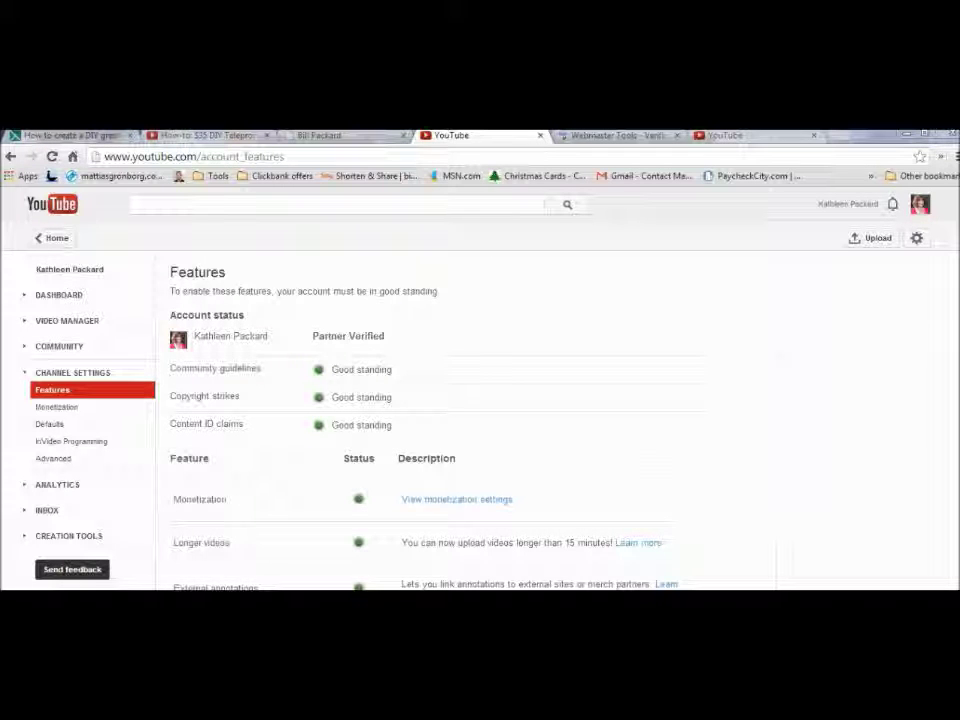
left_click(56, 407)
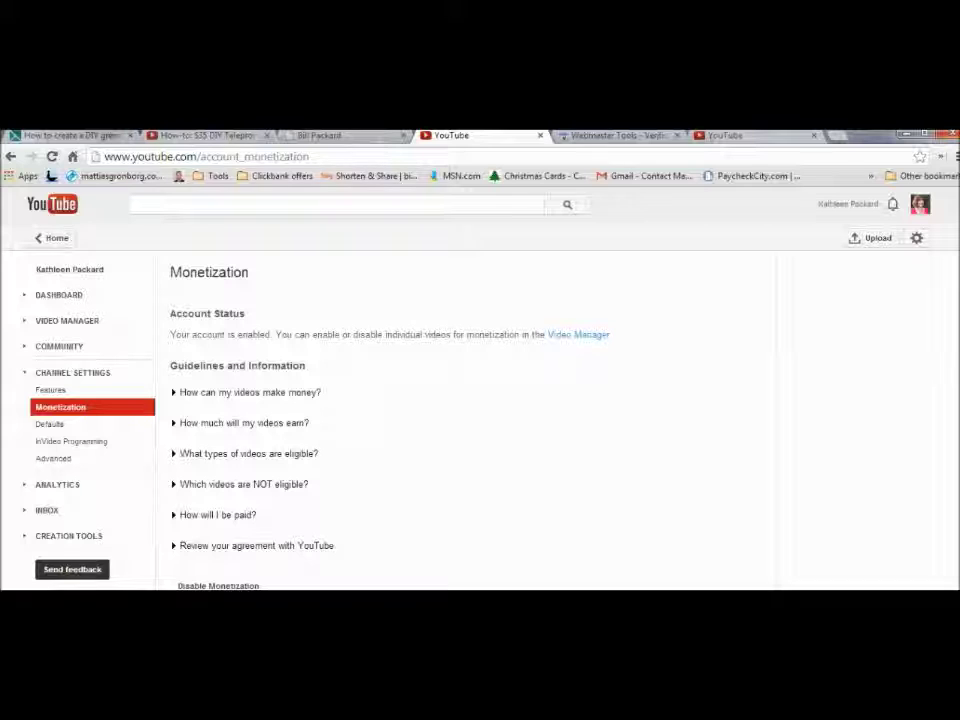
left_click(53, 458)
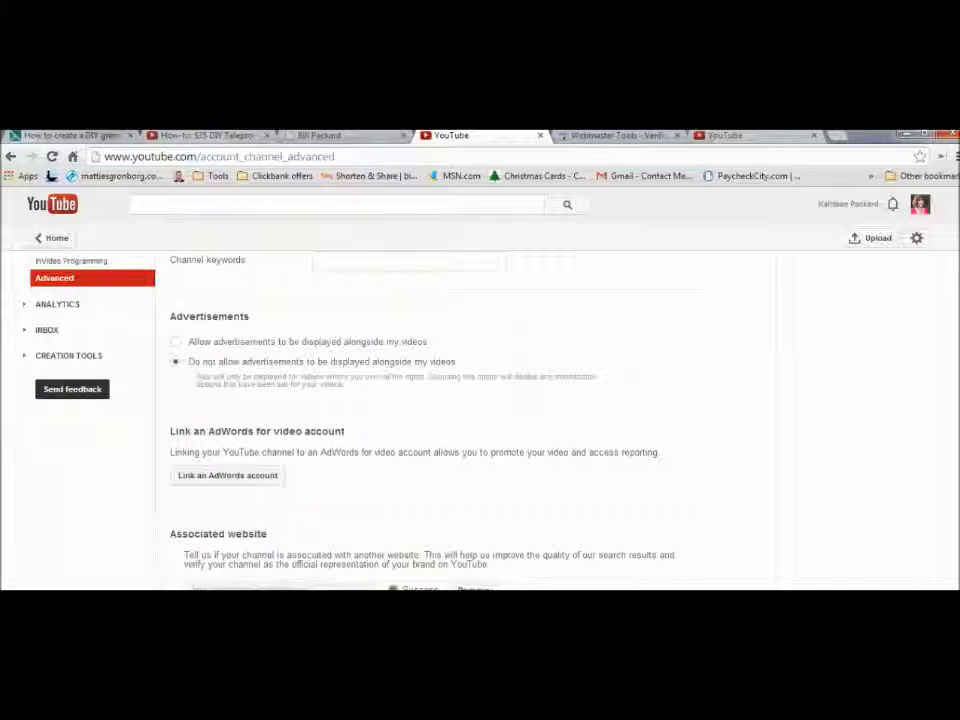
scroll(460, 420, "up", 4)
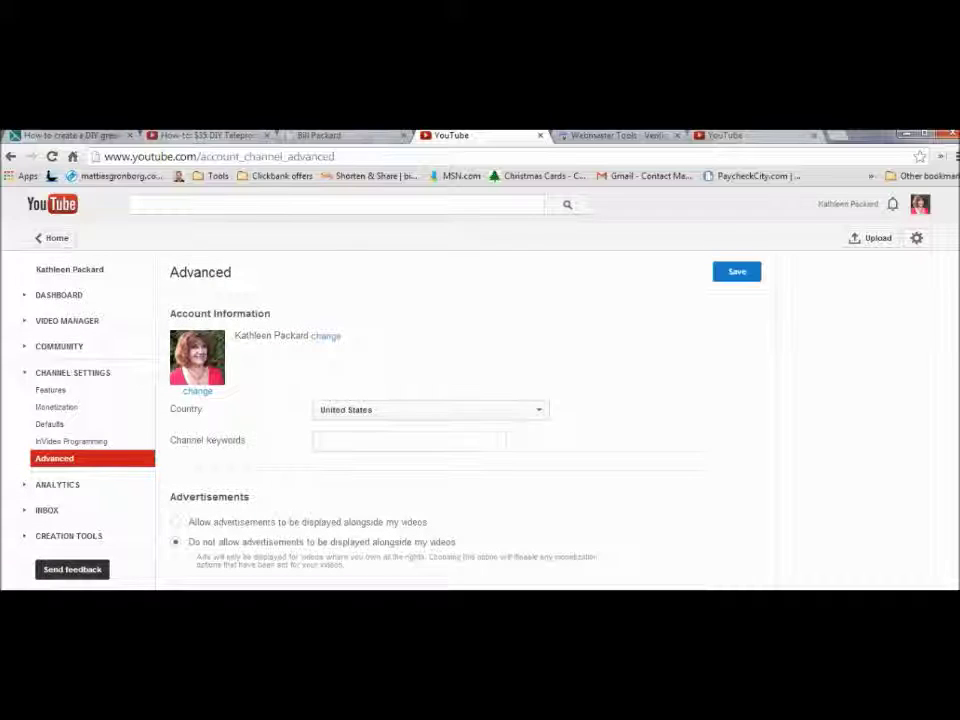
left_click(50, 390)
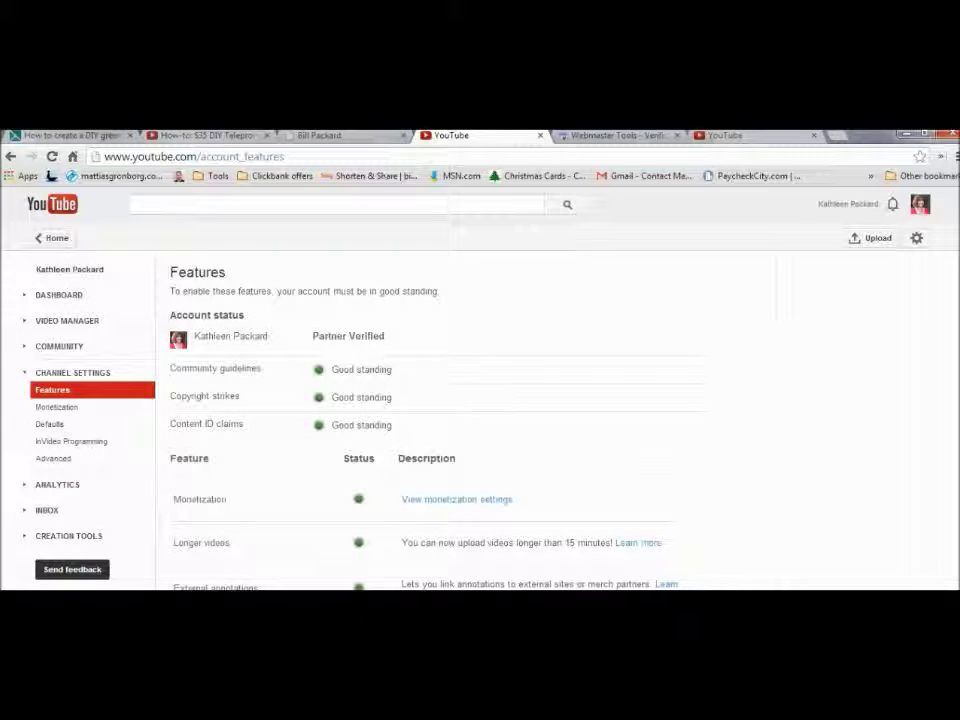
left_click(54, 458)
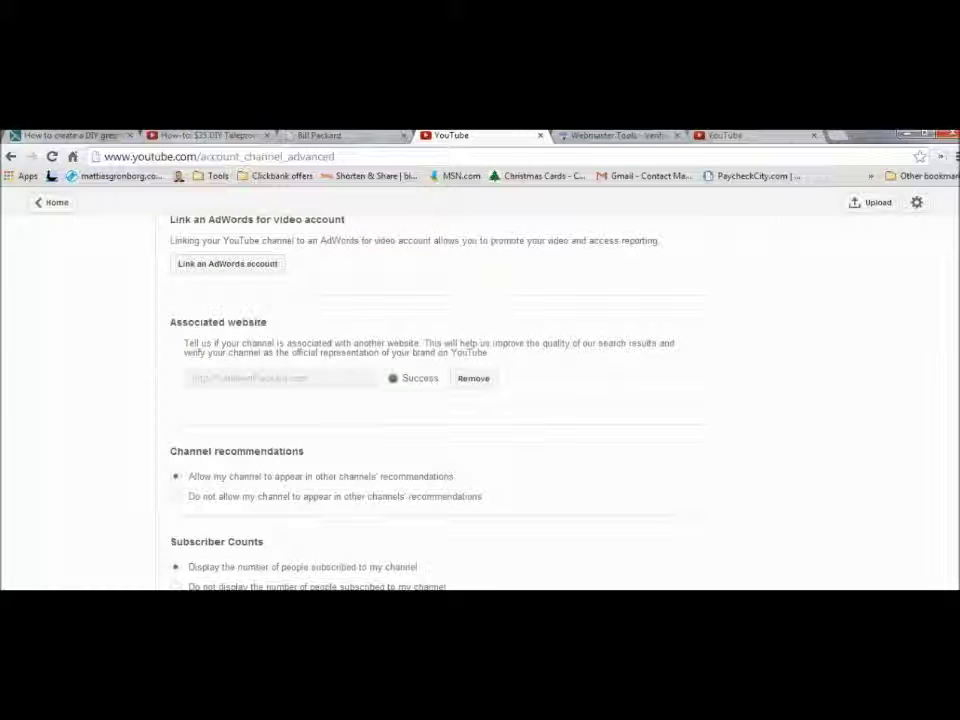
scroll(480, 400, "up", 3)
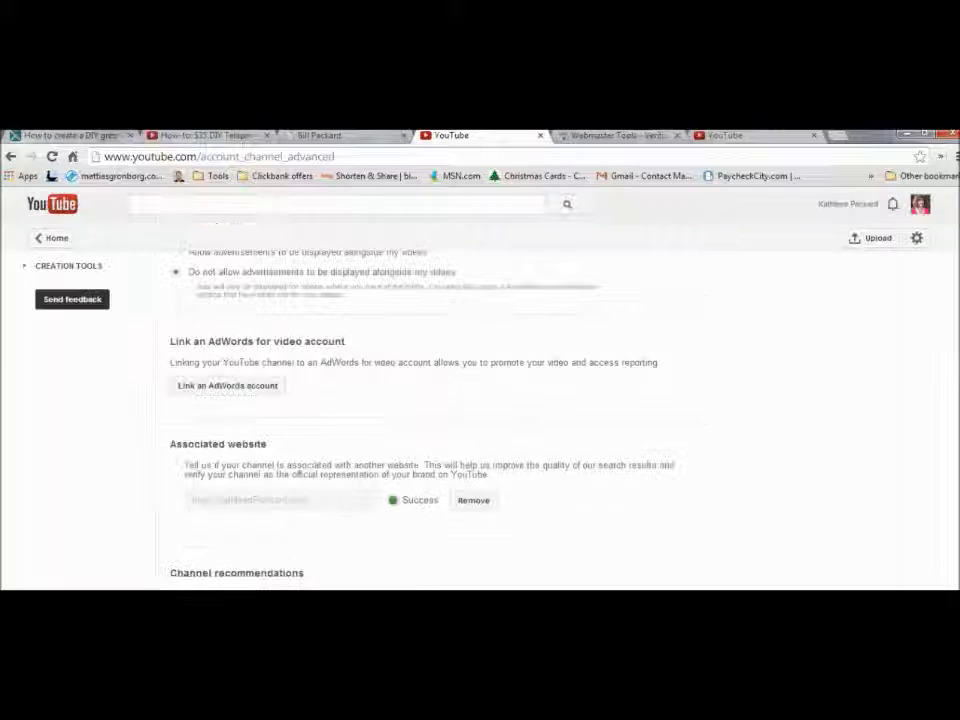
Step: Return to the Webmaster Tools verification methods for dtesolution.com and choose the HTML tag method
key("ctrl+Tab")
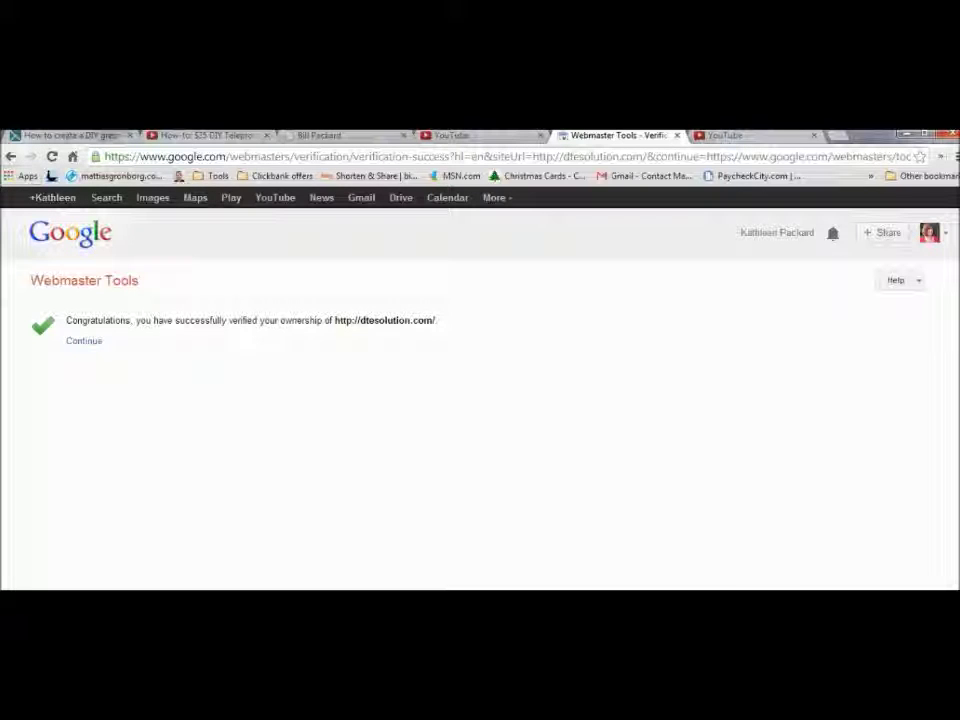
key("alt+Left")
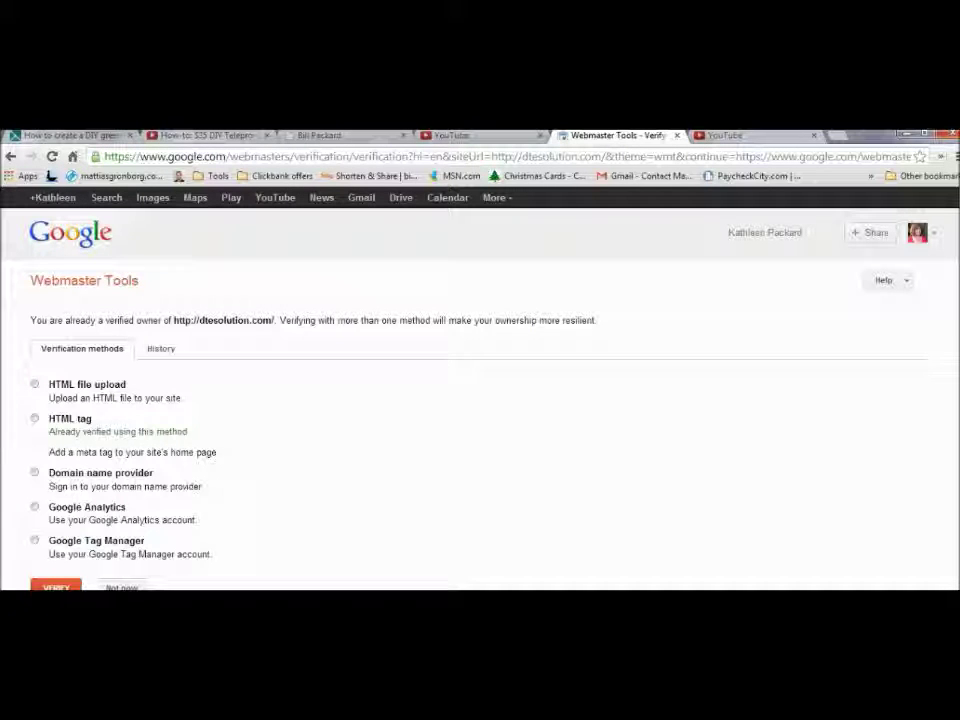
left_click(35, 418)
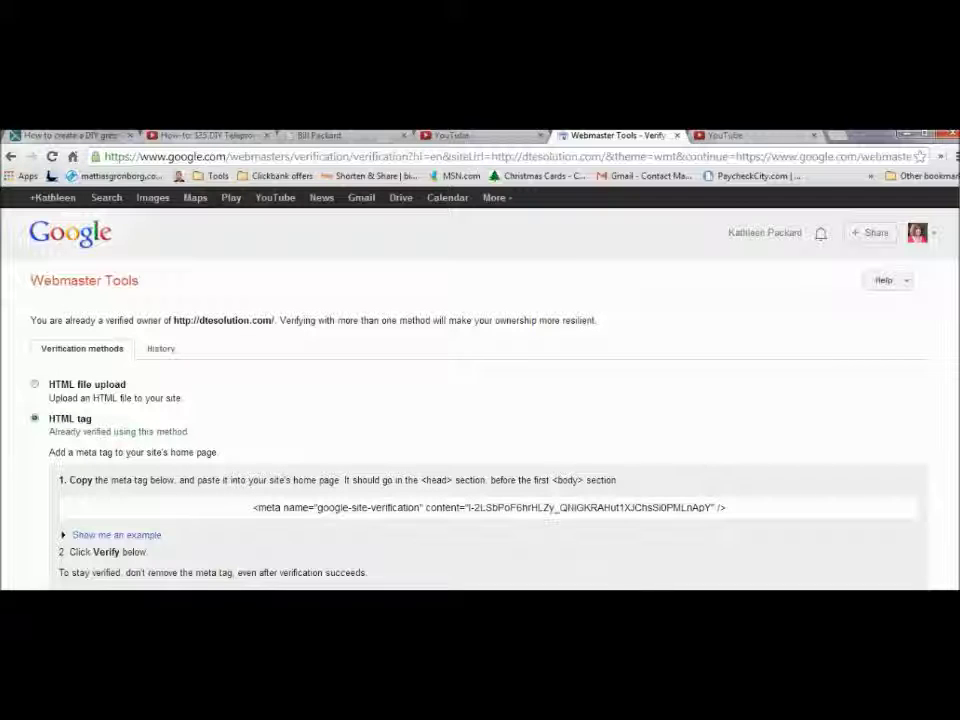
Step: Open the dtesolution.com WordPress admin in a new browser tab and load the Twenty Ten theme's header.php for editing
key("ctrl+t")
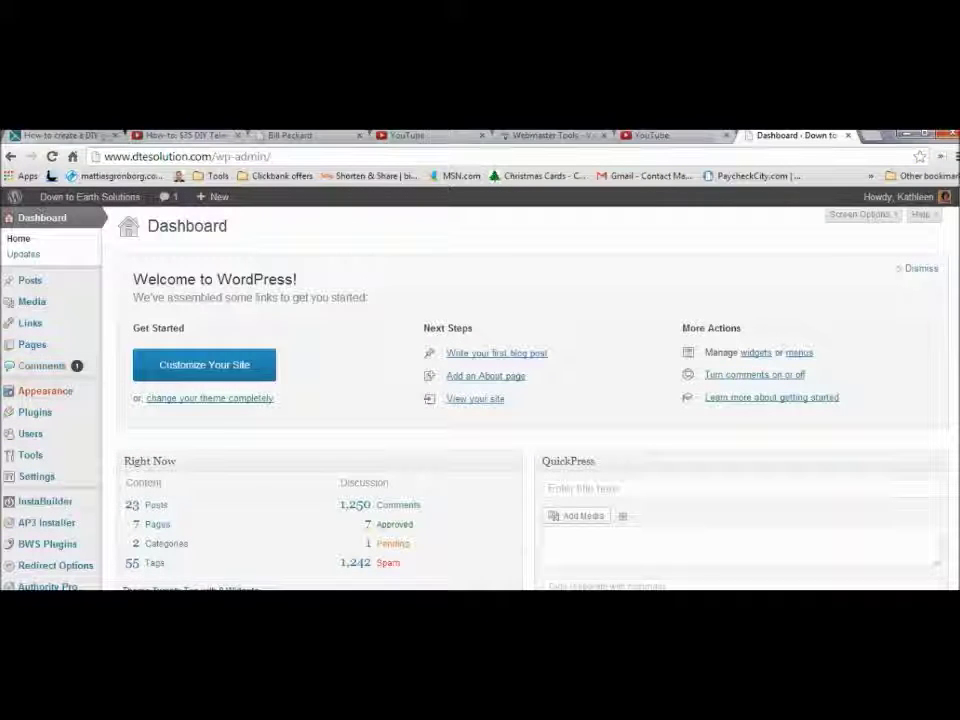
mouse_move(45, 391)
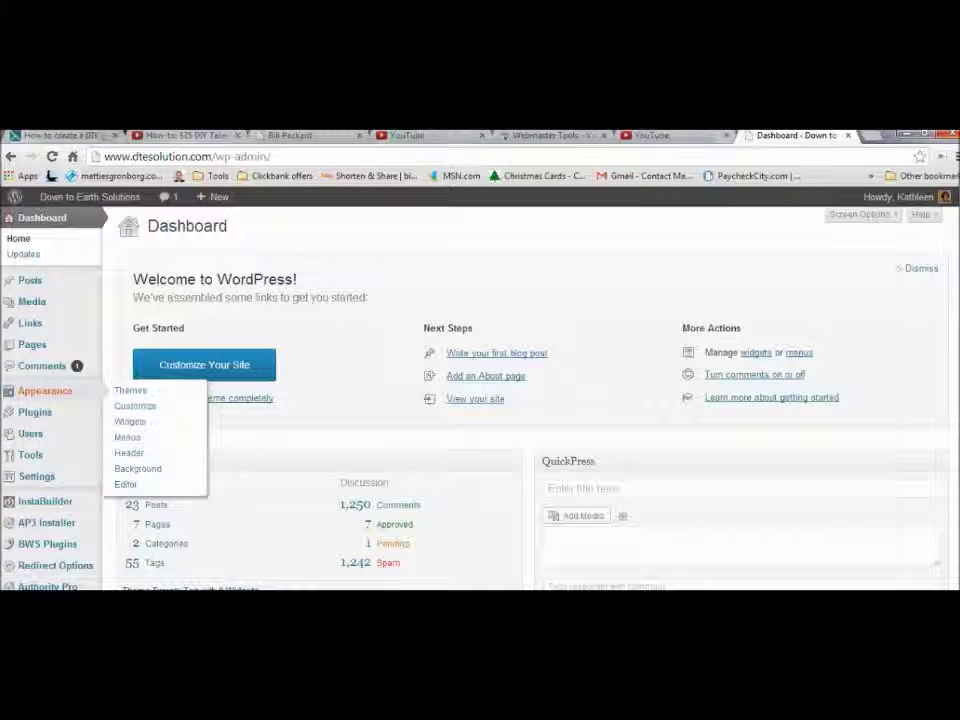
left_click(45, 391)
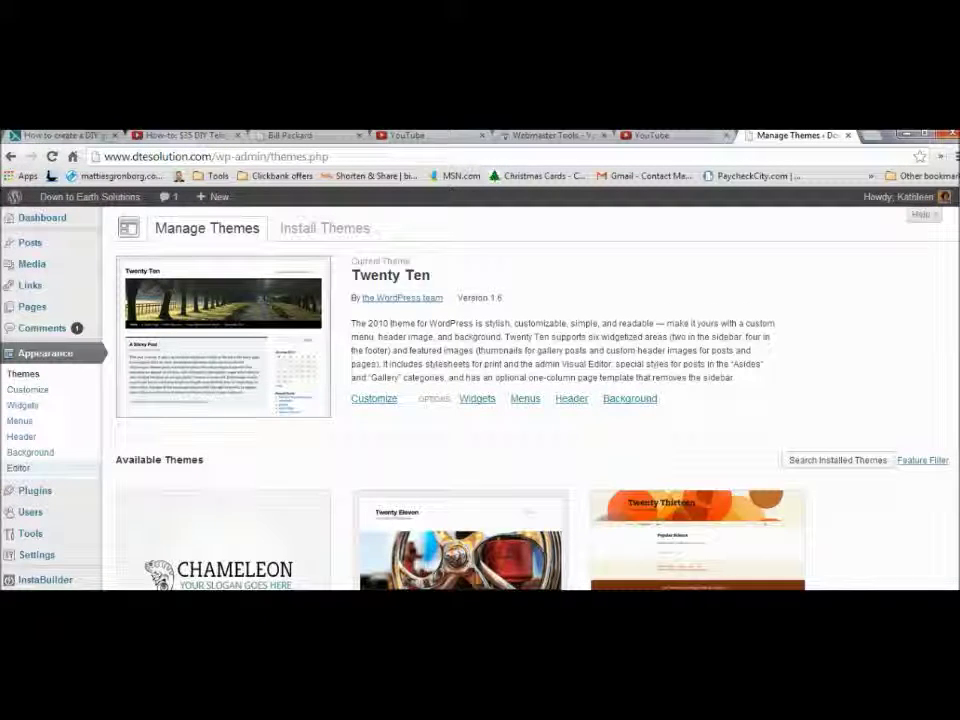
left_click(20, 468)
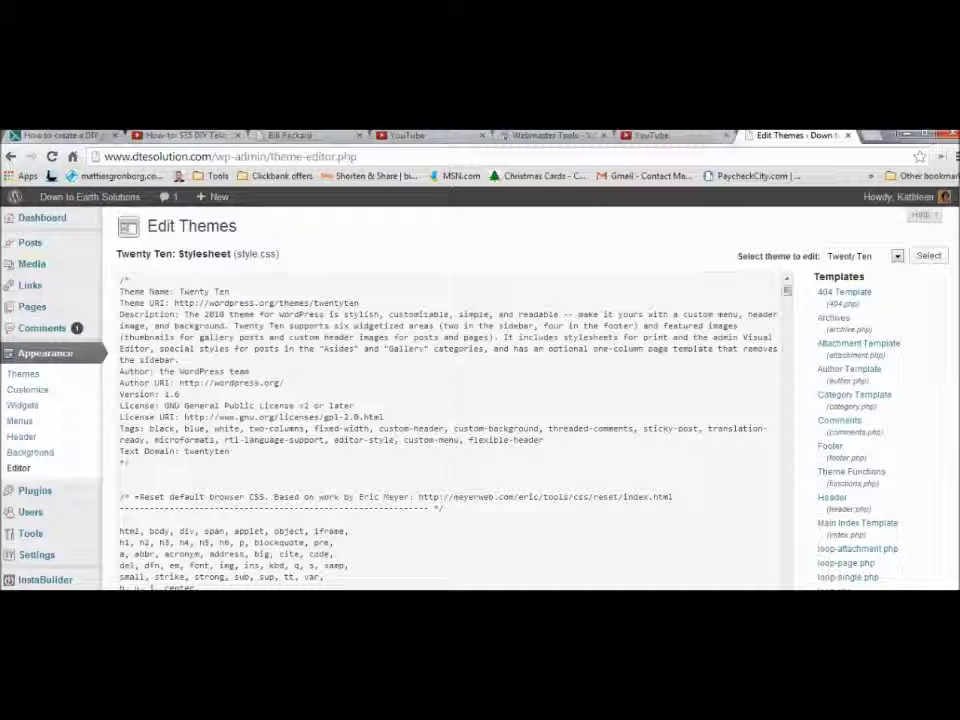
scroll(858, 343, "down", 3)
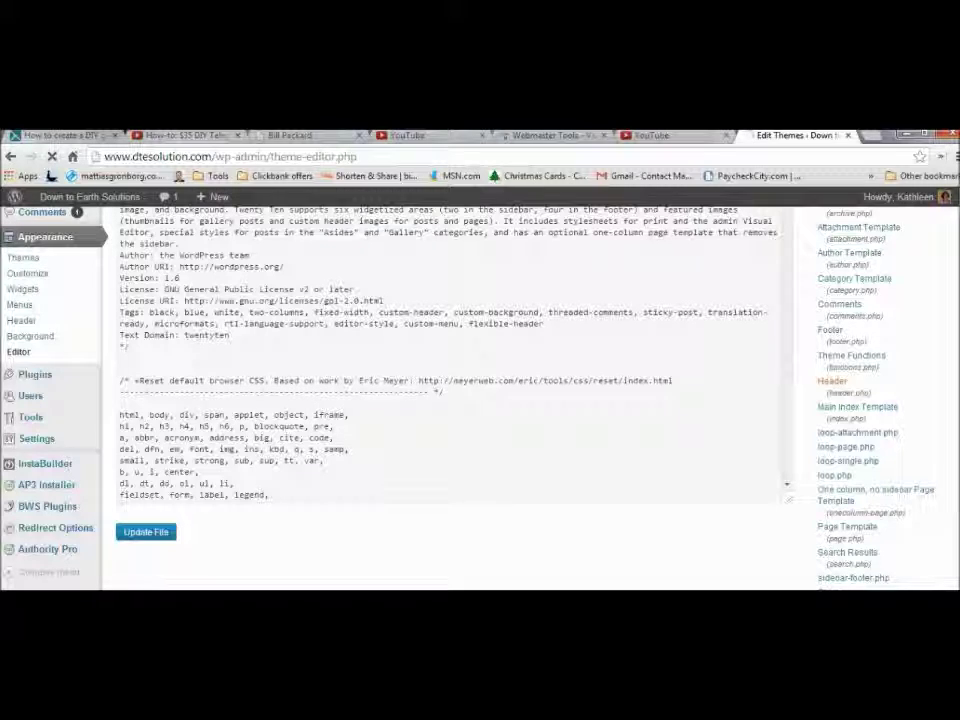
left_click(832, 381)
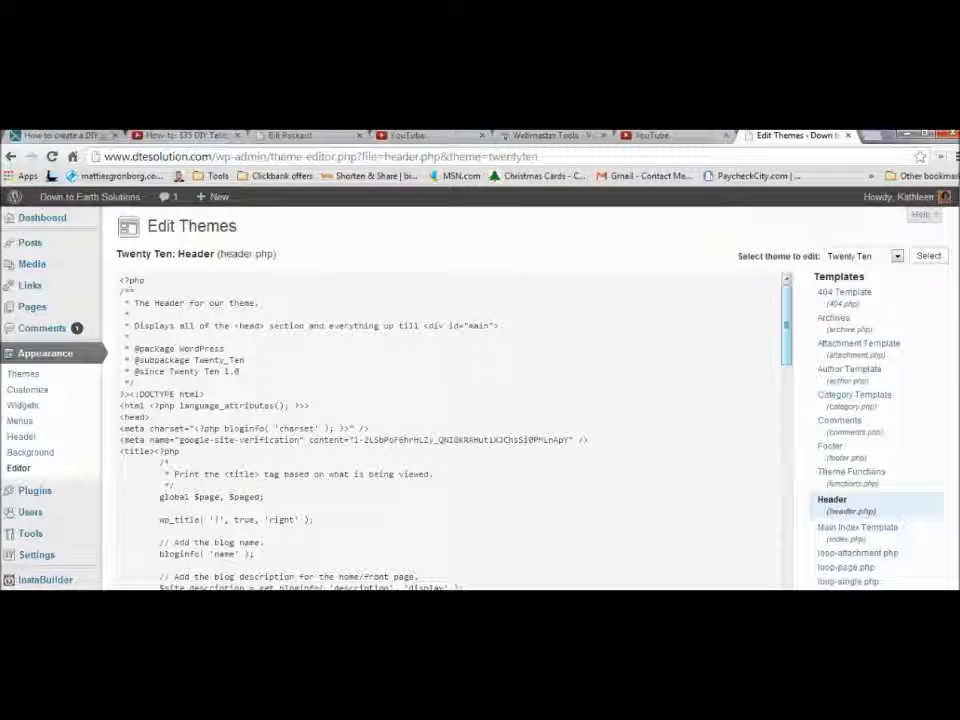
Step: Locate and select the google-site-verification meta tag line in the head section of header.php
scroll(450, 430, "down", 3)
scroll(450, 430, "down", 2)
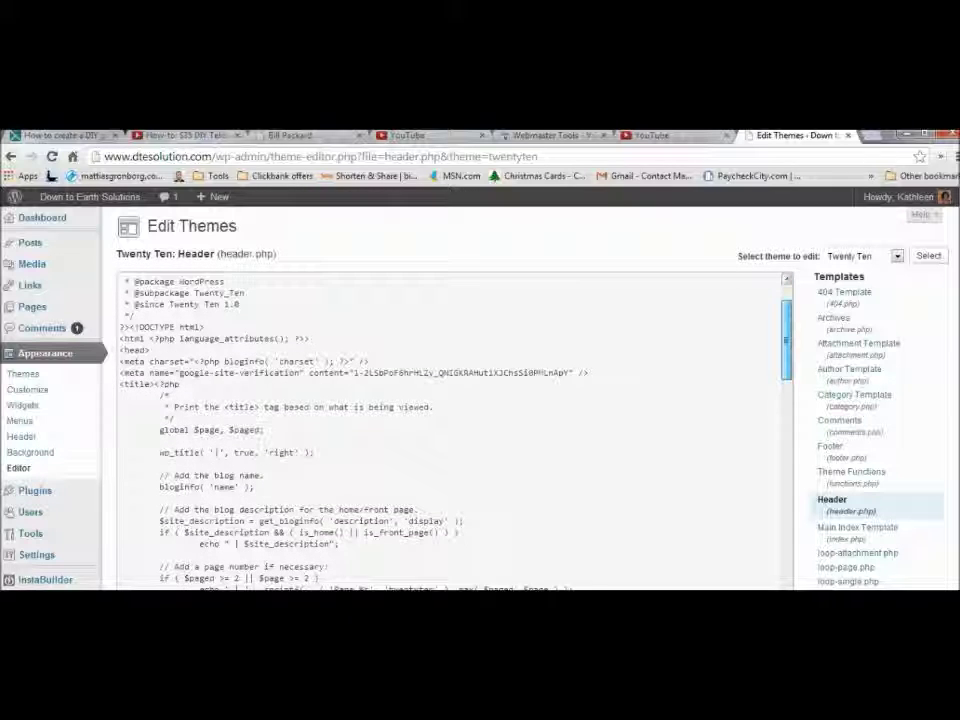
scroll(450, 430, "down", 1)
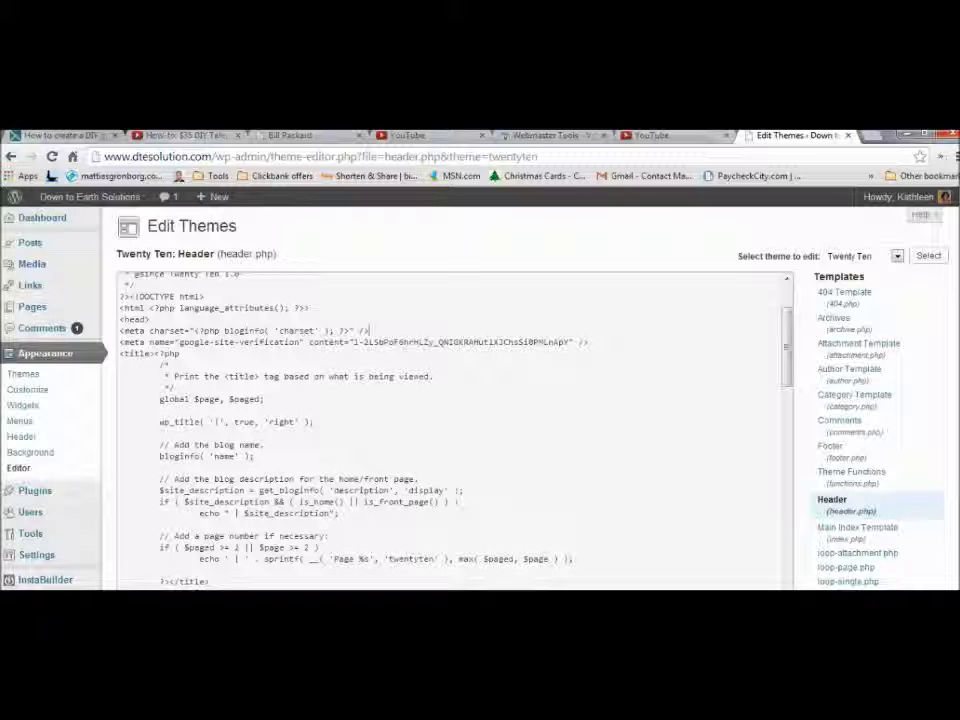
left_click_drag(588, 342, 120, 343)
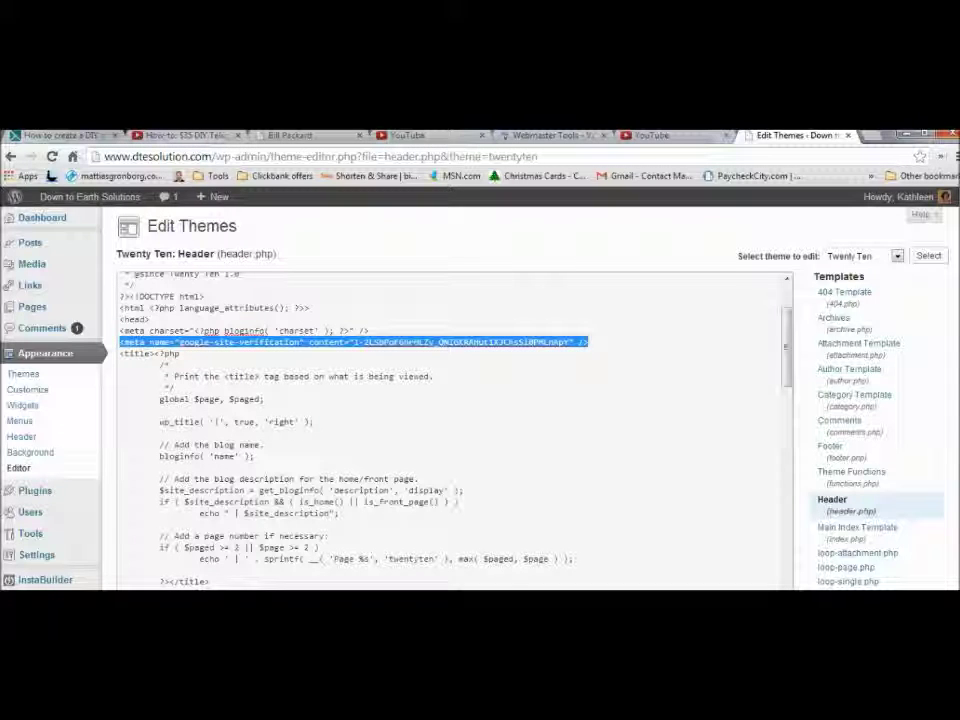
Step: Check the Associated website section in YouTube's Advanced channel settings, and return to the WordPress theme editor
key("ctrl+shift+Tab")
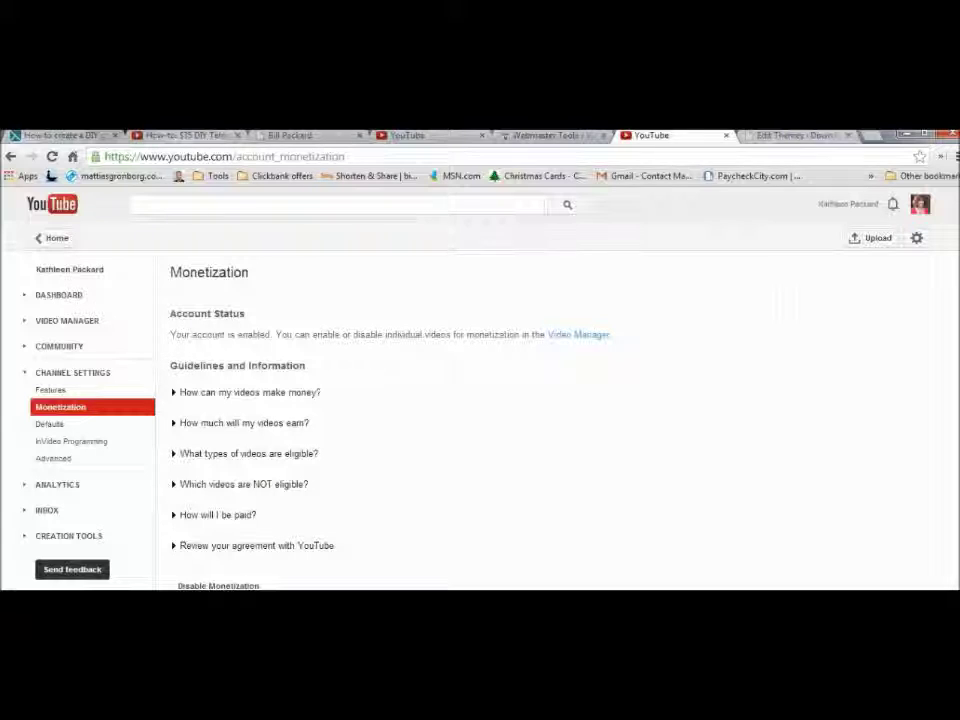
key("ctrl+shift+Tab")
key("ctrl+shift+Tab")
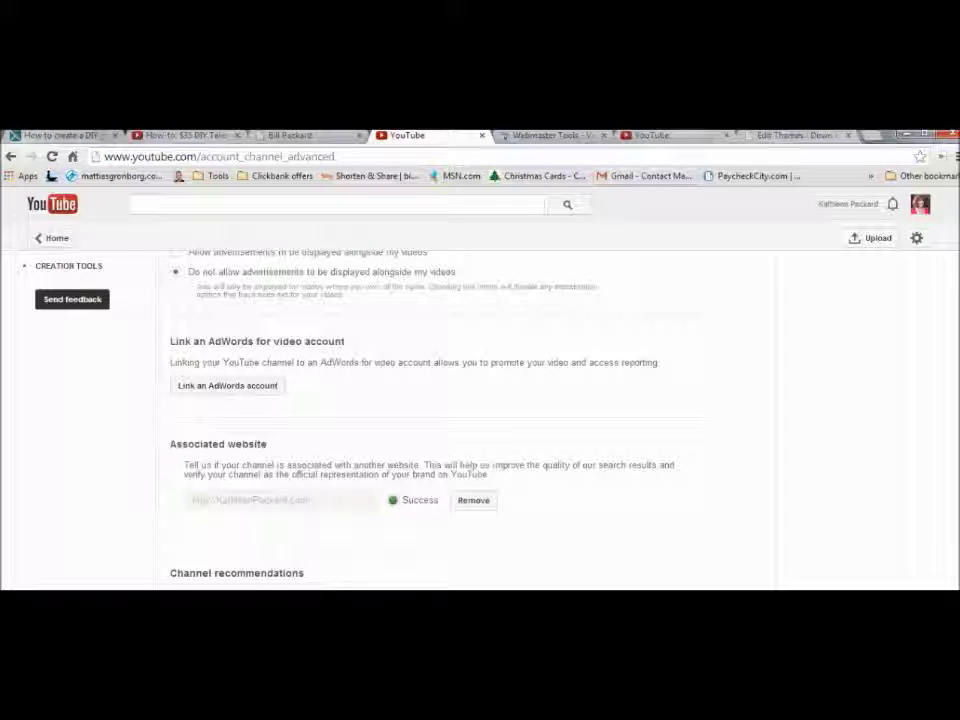
key("ctrl+Tab")
key("ctrl+Tab")
key("ctrl+Tab")
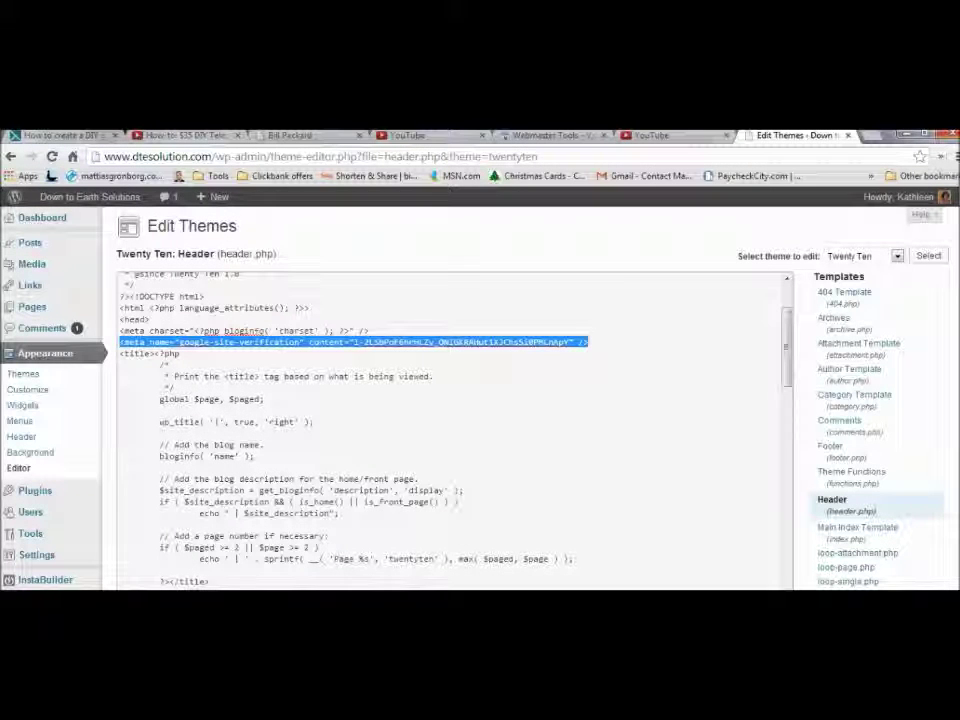
Step: Look through the rest of header.php, down to the option for updating the file
scroll(450, 430, "down", 15)
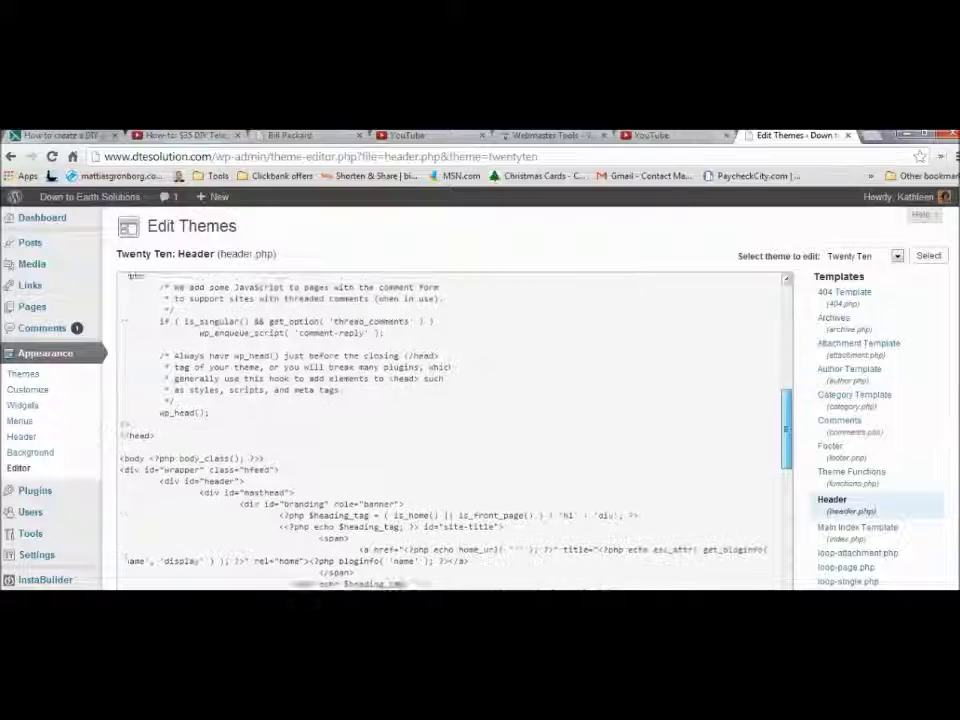
scroll(450, 430, "down", 4)
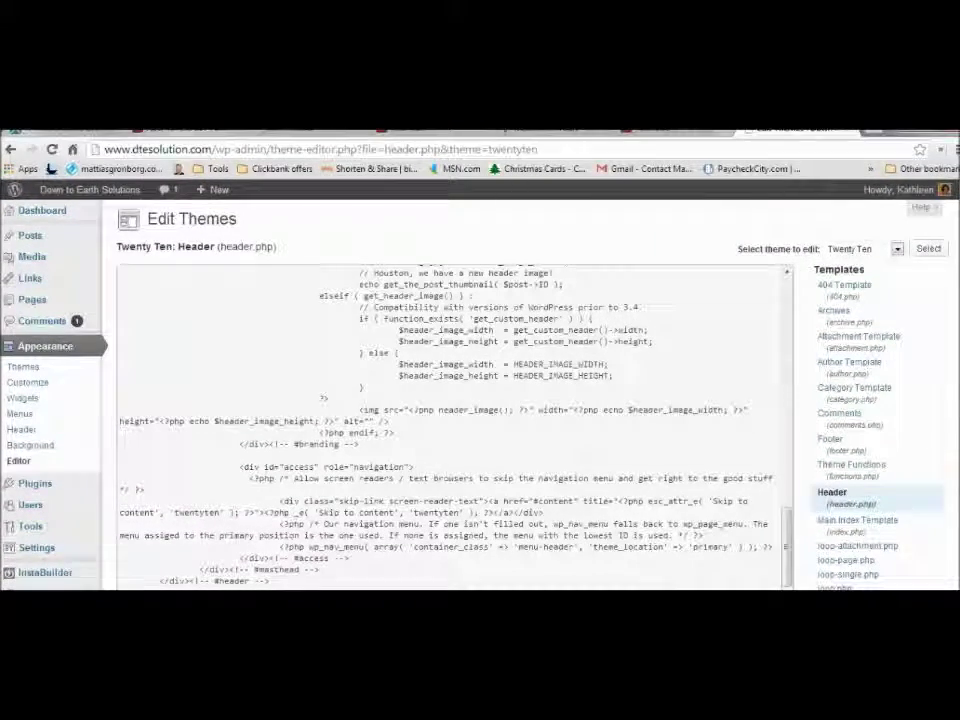
scroll(450, 420, "down", 1)
scroll(450, 400, "down", 2)
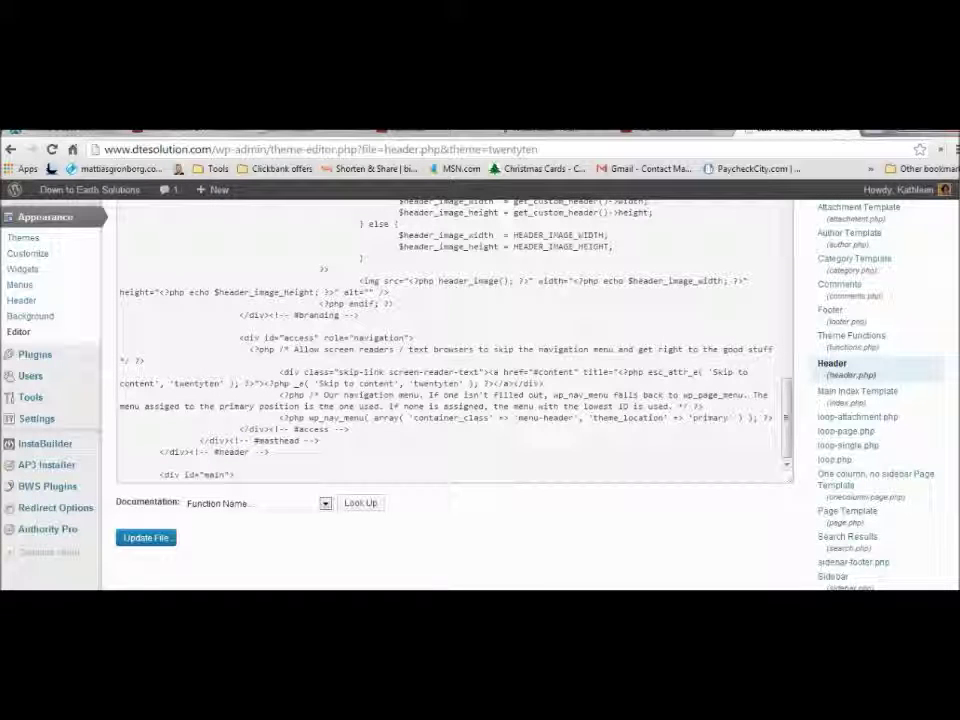
Step: Review the HTML tag verification instructions in Webmaster Tools, and revisit YouTube's Associated website section
key("ctrl+shift+Tab")
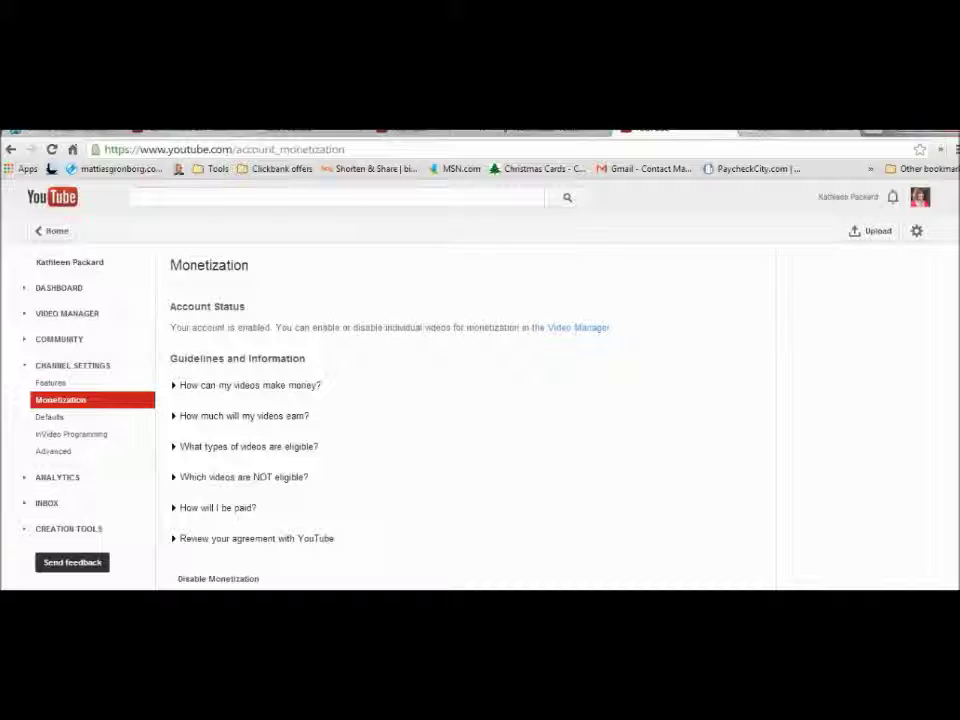
key("ctrl+shift+Tab")
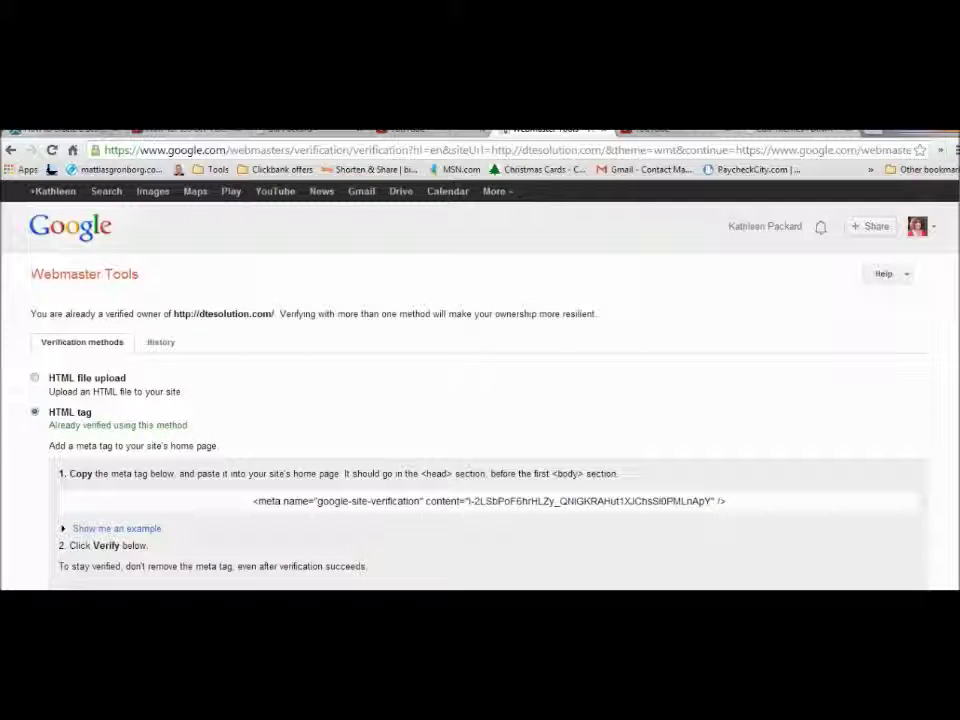
scroll(480, 400, "down", 3)
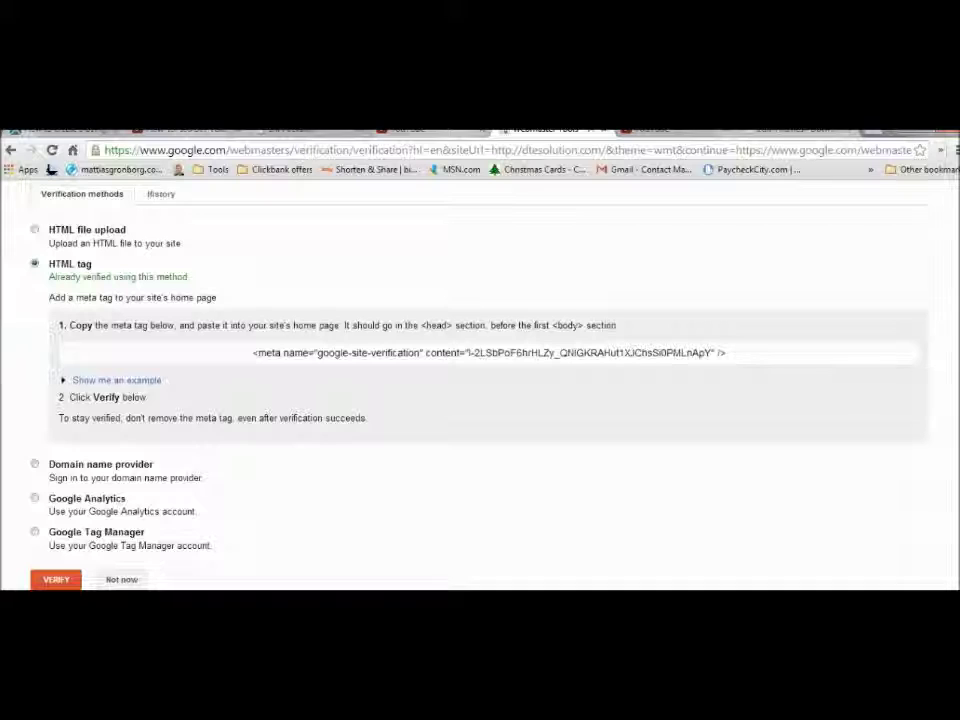
key("ctrl+shift+Tab")
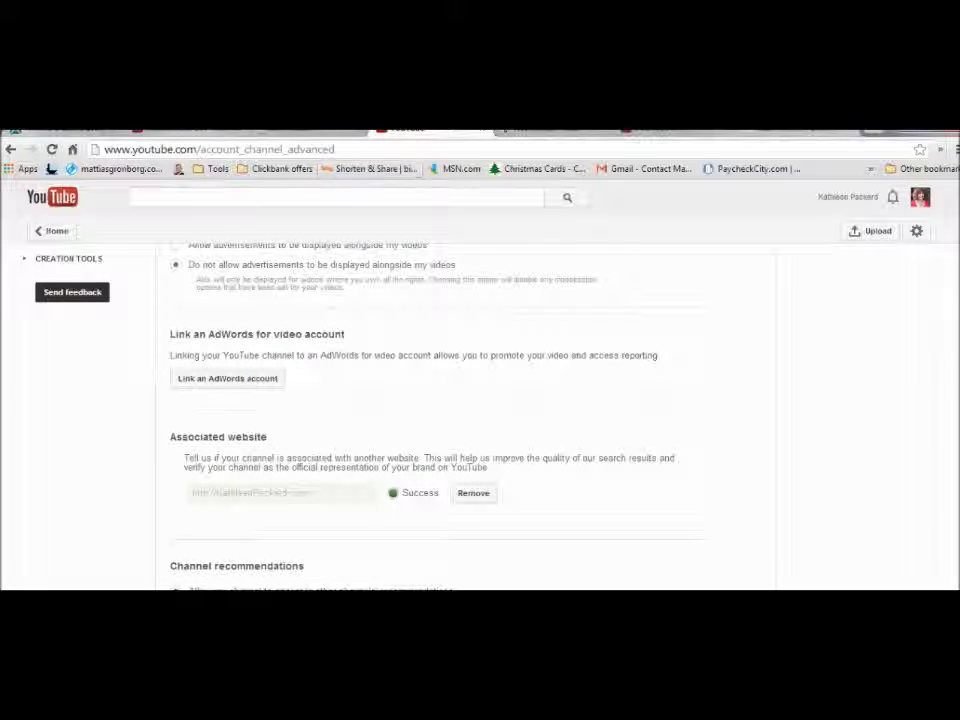
scroll(465, 420, "up", 3)
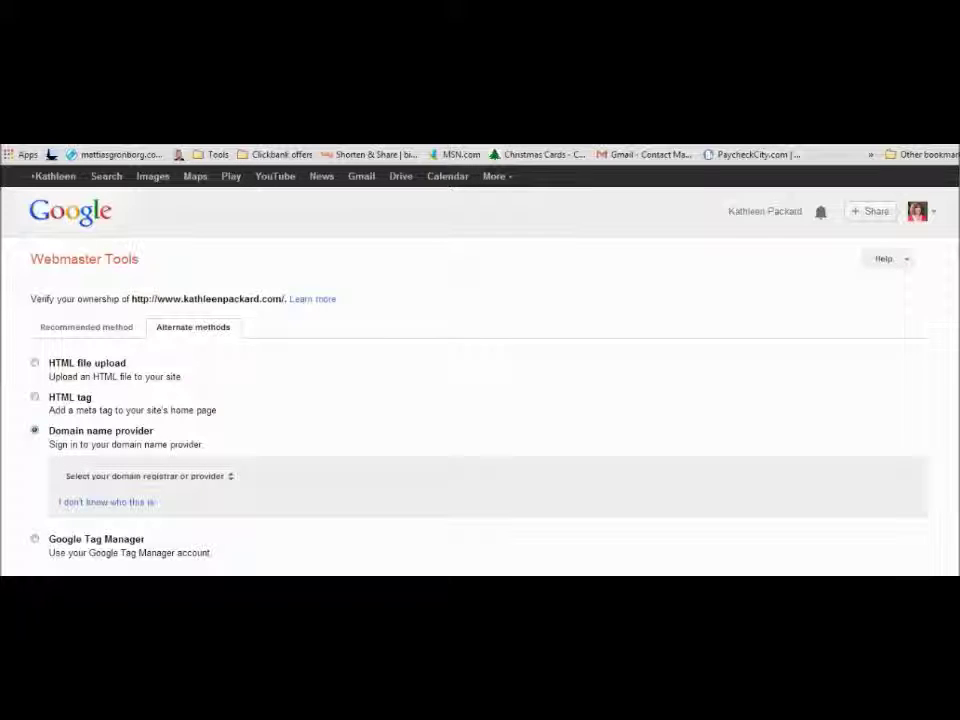
Step: Browse the list of domain registrars for the Domain name provider verification method, and close it without choosing one
scroll(480, 400, "down", 1)
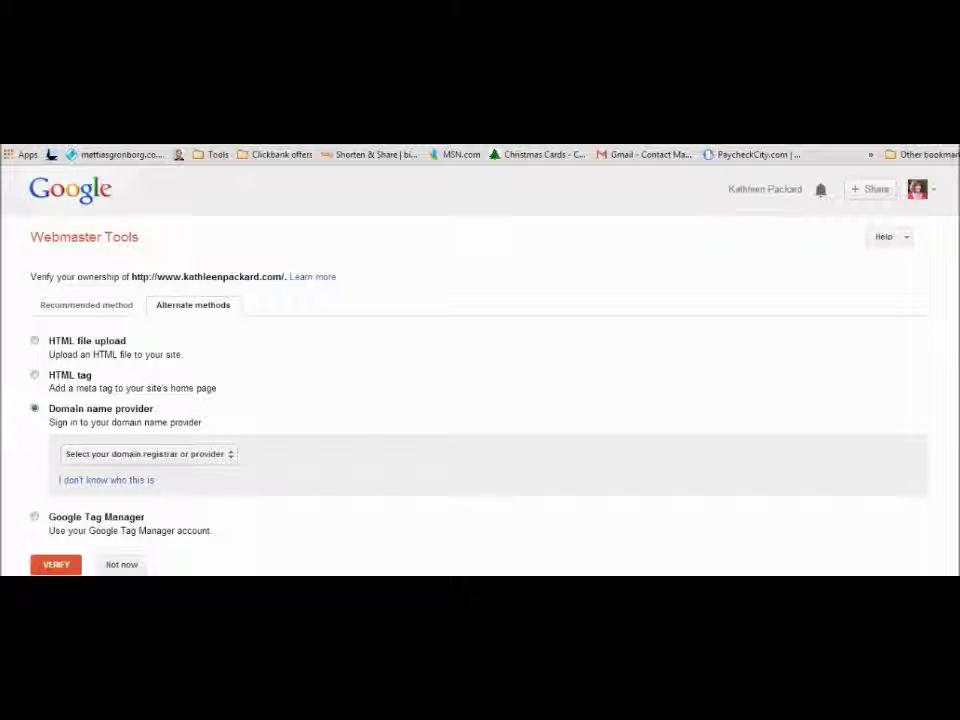
left_click(148, 454)
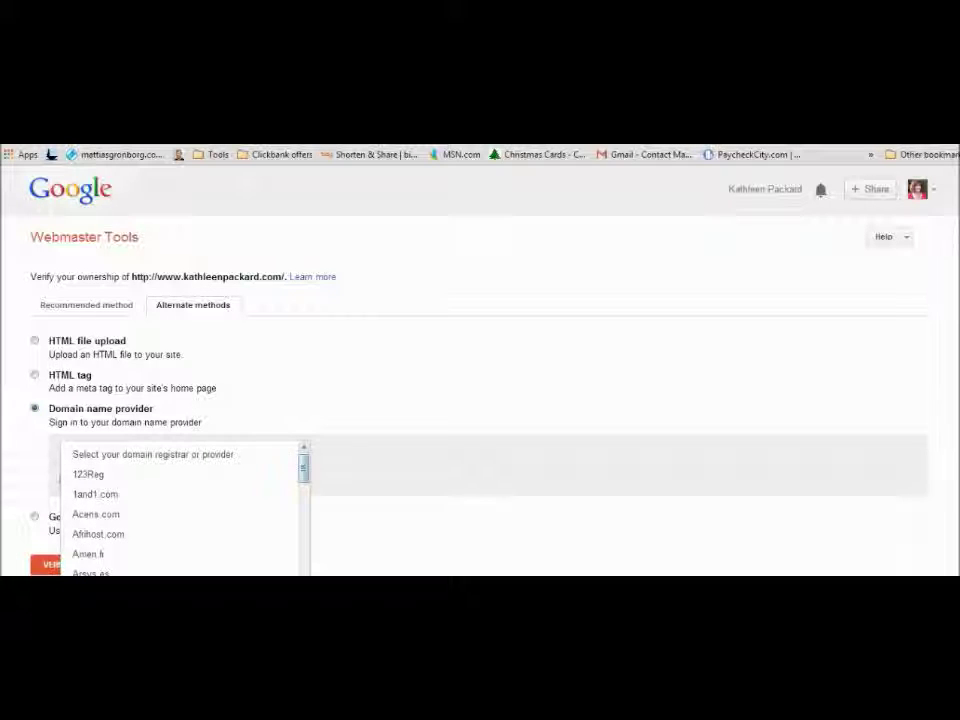
scroll(180, 510, "down", 5)
scroll(180, 510, "up", 5)
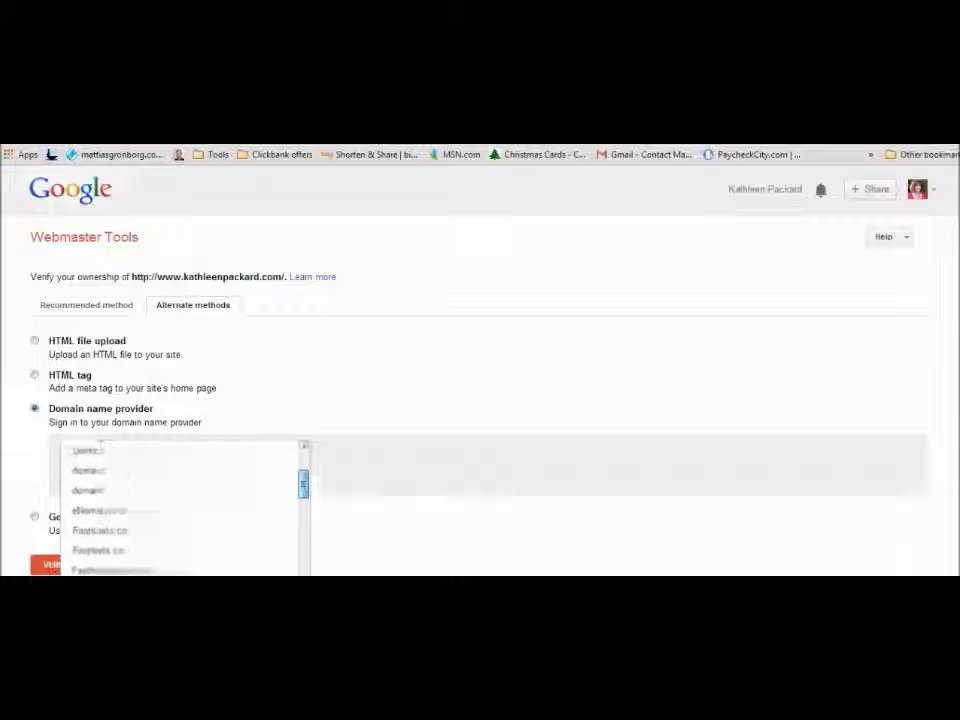
key("Escape")
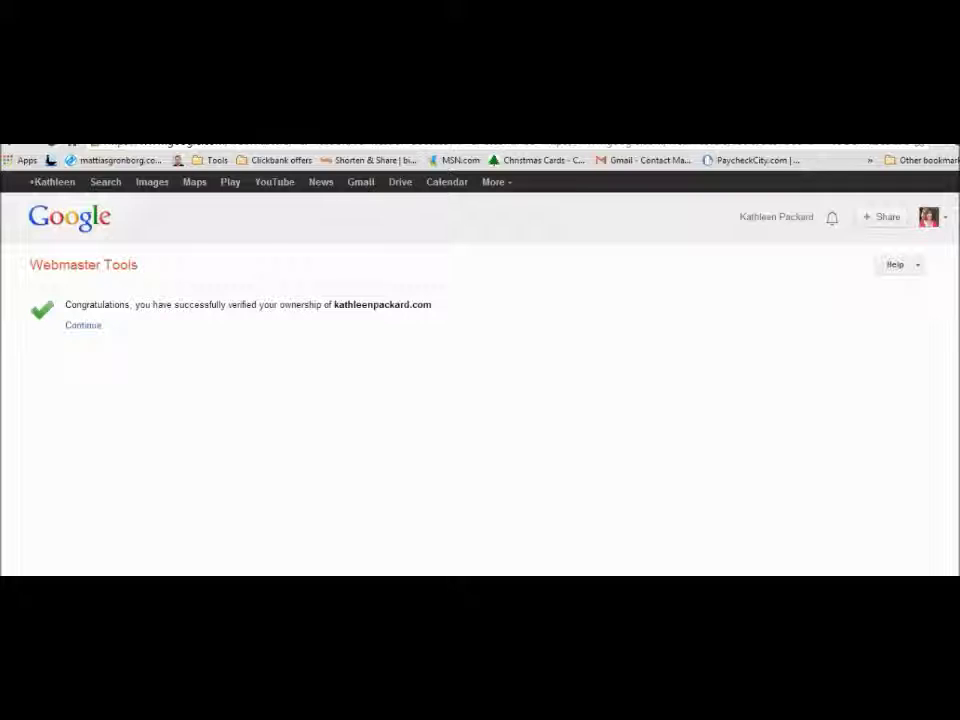
Step: Switch to the HostGator domain settings and examine the host records and the record types available for a new entry
left_click(440, 125)
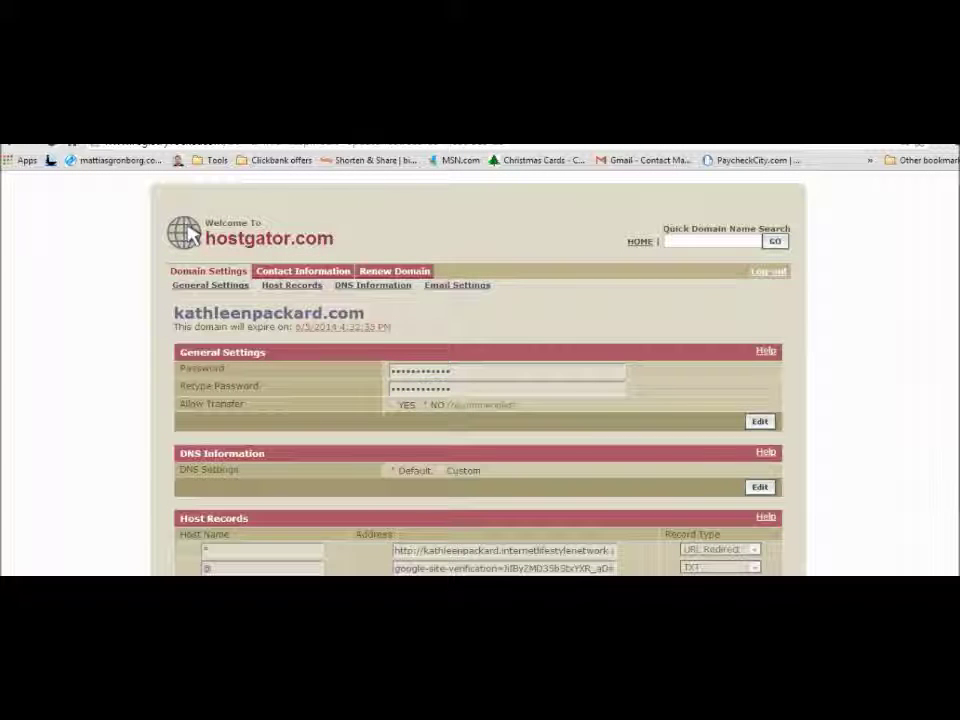
scroll(190, 232, "down", 2)
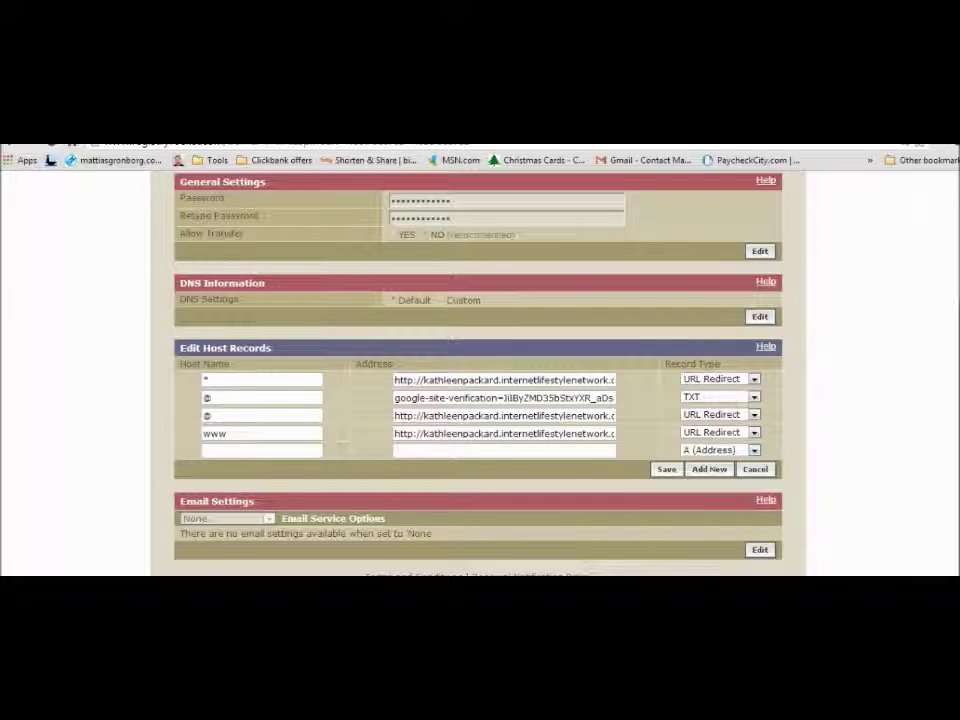
left_click(720, 450)
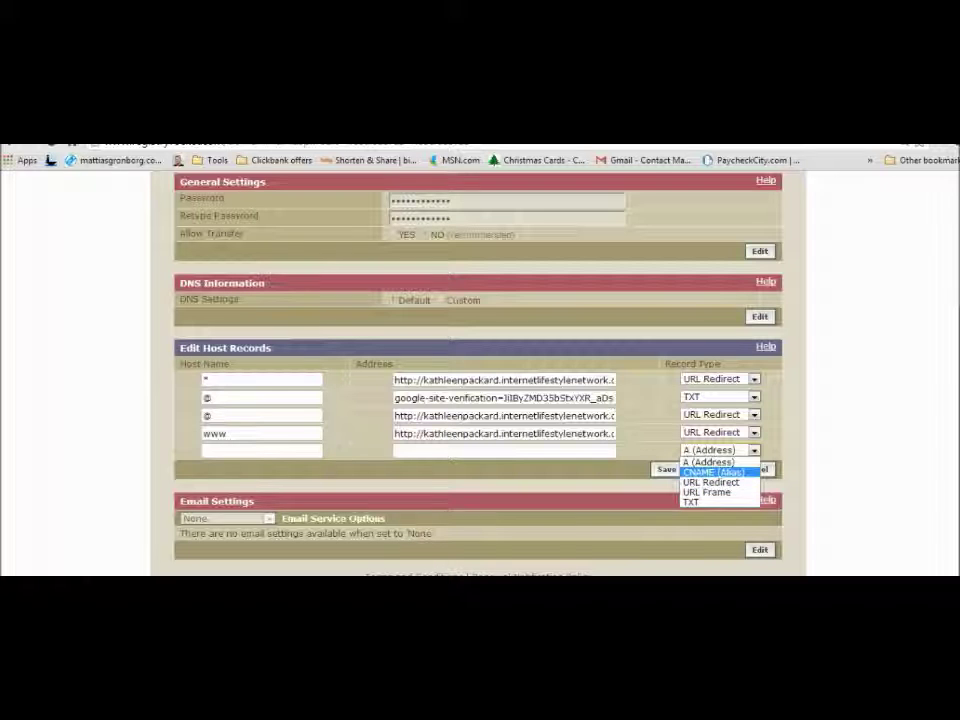
key("Return")
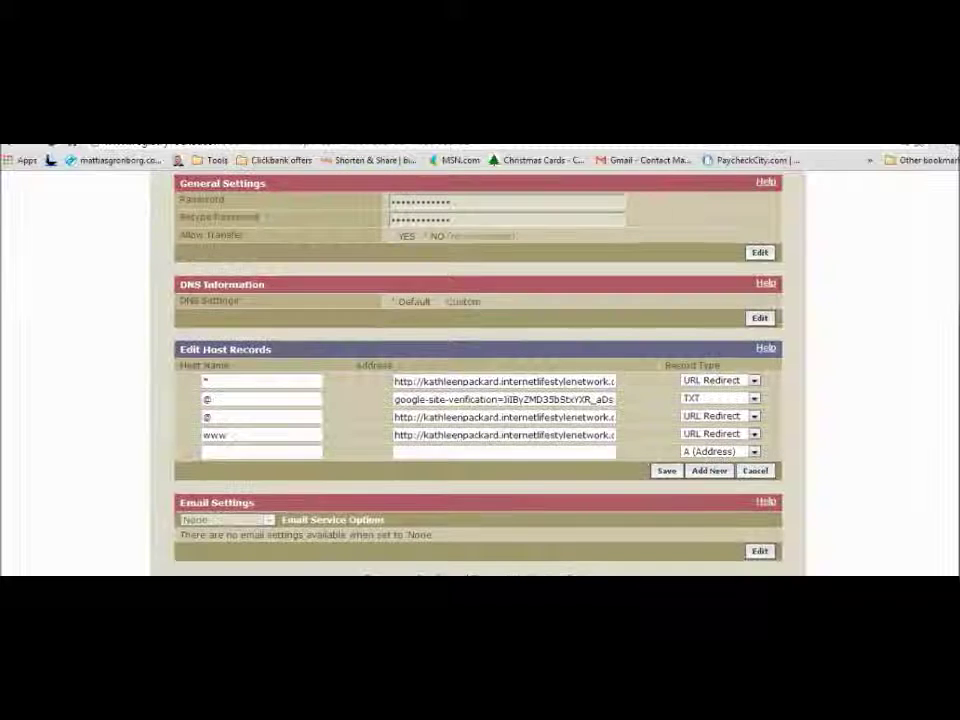
scroll(190, 232, "up", 3)
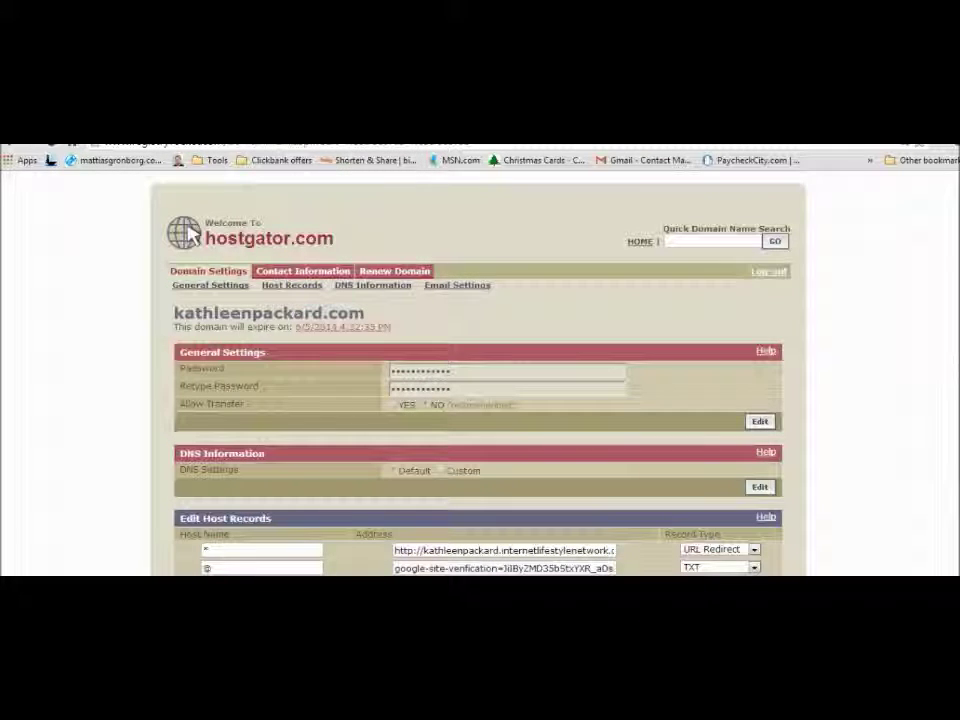